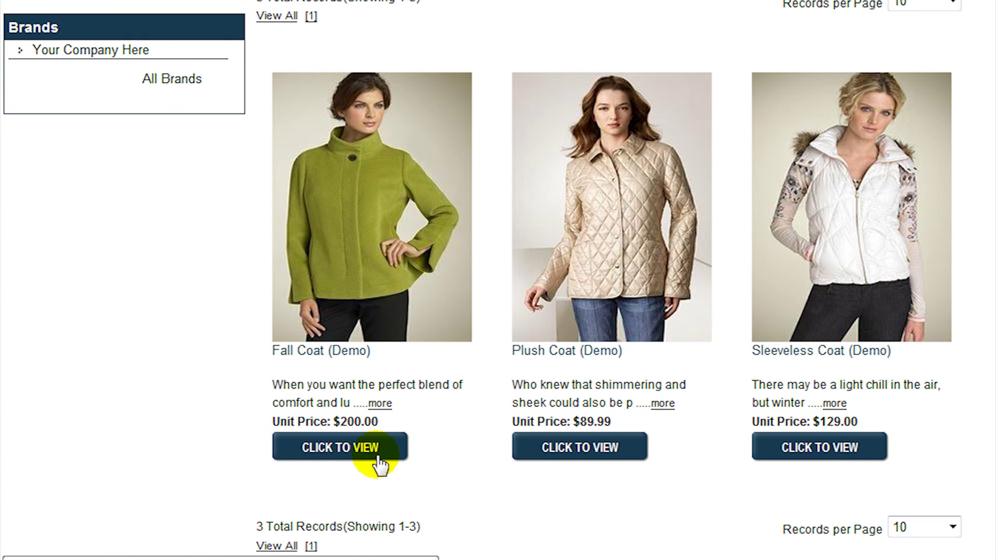
Step: Open the Fall Coat (Demo) product page from the Coats catalog and scroll through its details
left_click(380, 463)
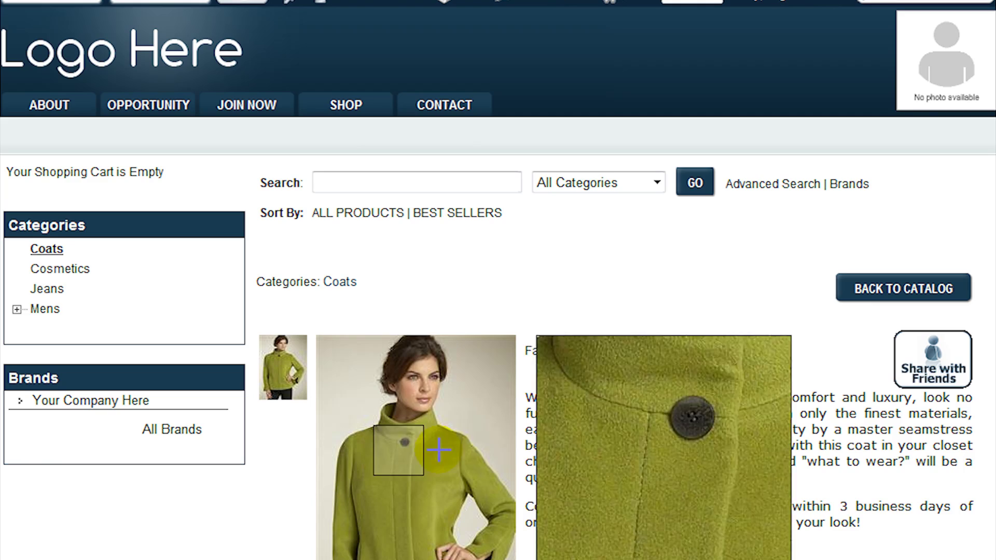
scroll(714, 418, "down", 1)
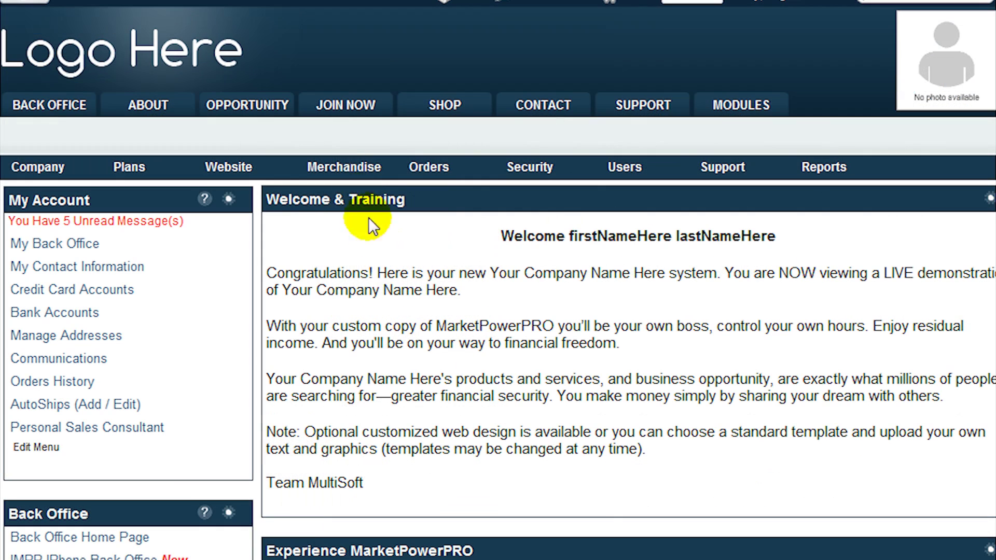
Step: Go to Merchandise > Product Management > Products, review the 10 listed products, and start a new product
mouse_move(344, 167)
mouse_move(345, 193)
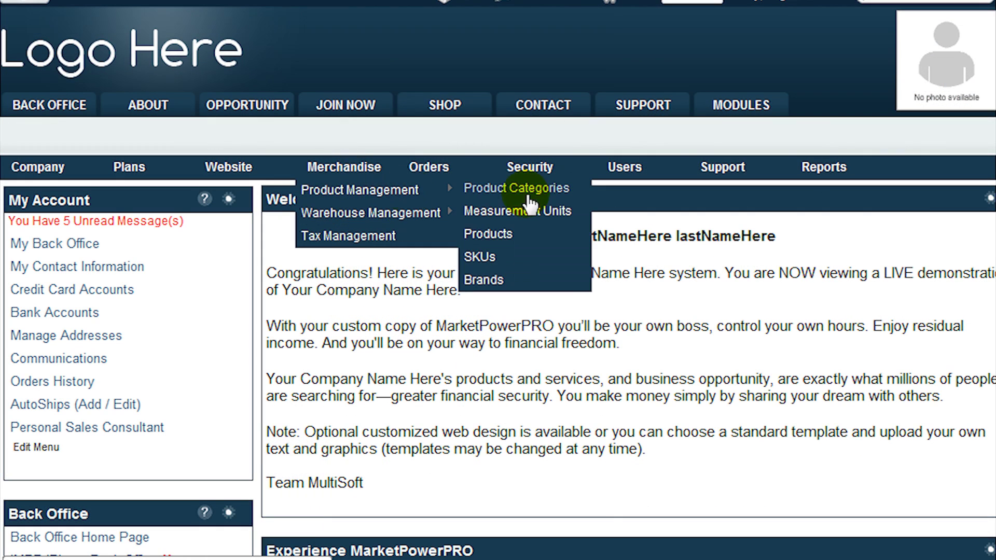
left_click(506, 239)
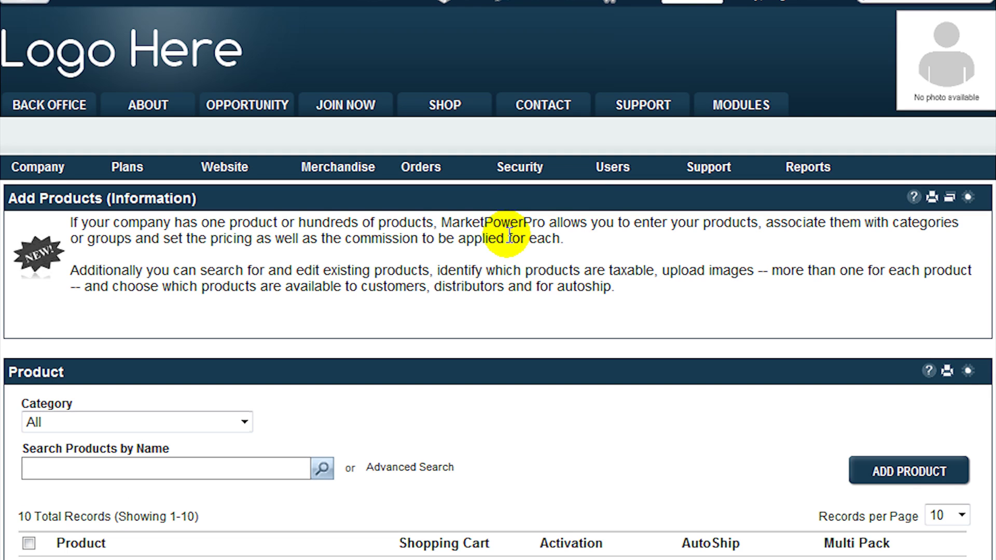
scroll(498, 280, "down", 7)
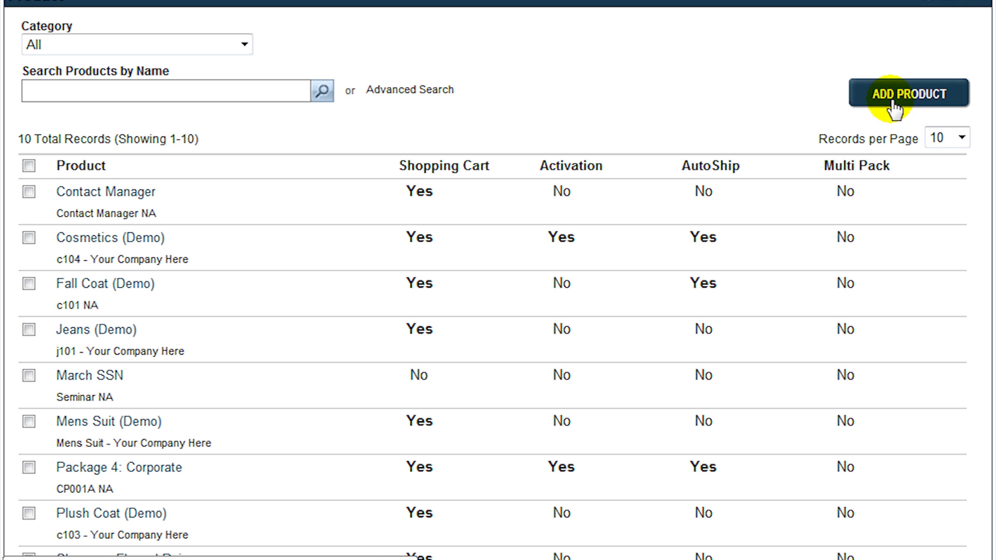
left_click(893, 101)
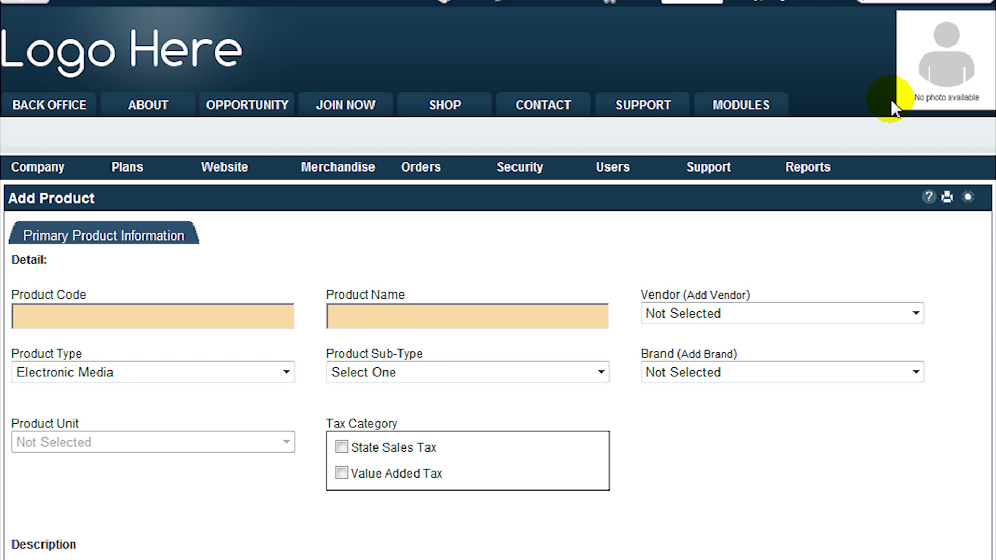
Step: Enter product code 'Manual 101' and product name 'Training Manual 101'
scroll(891, 102, "down", 3)
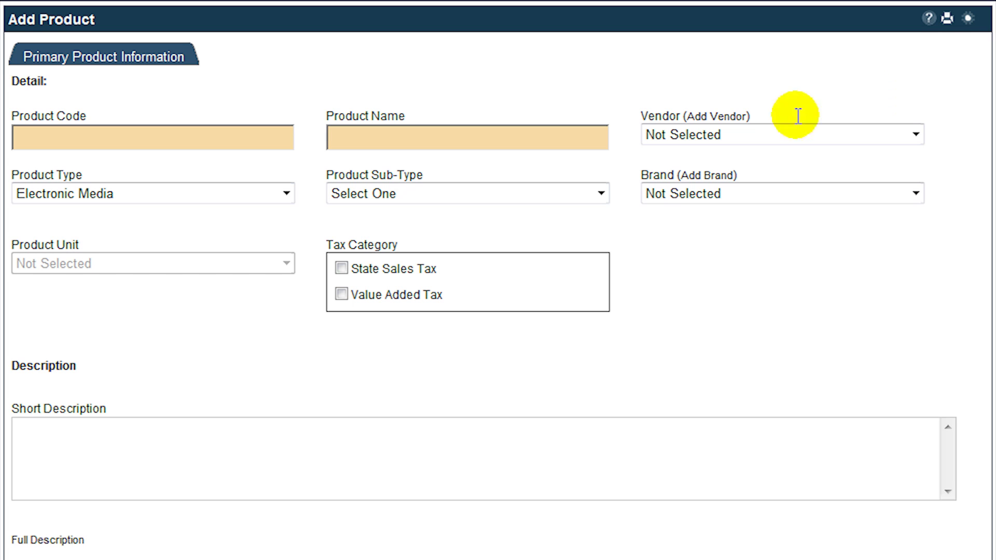
left_click(101, 138)
type("Manual")
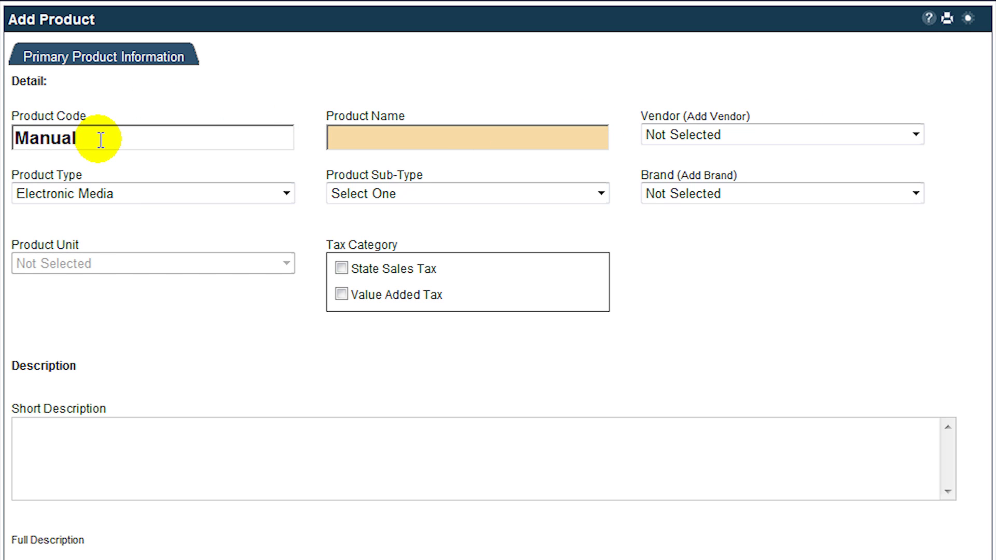
type(" 101")
key("Tab")
type("Training Manual")
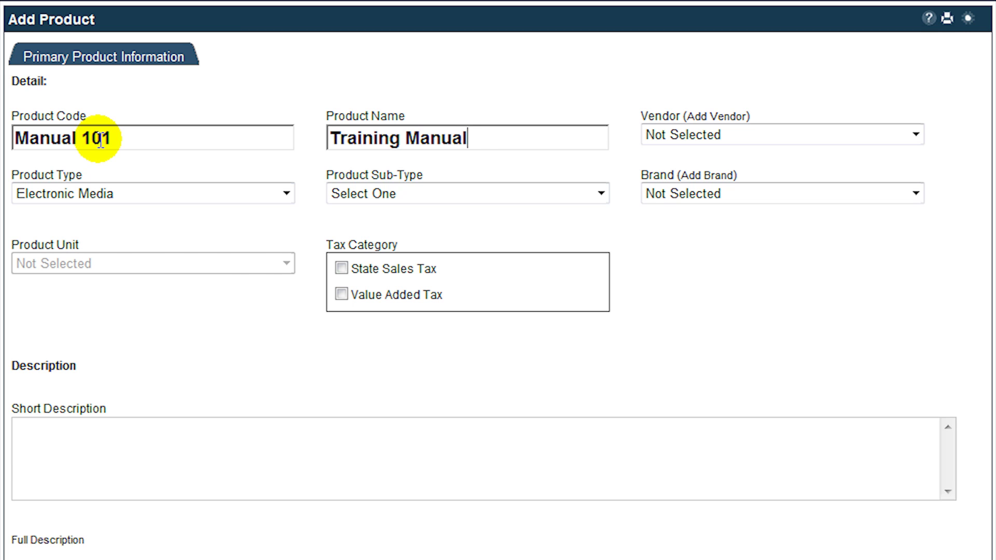
type(" 101")
left_click(914, 138)
Step: Keep type Electronic Media, set sub-type Sub-Electronic, leave vendor and brand unset, and tick State Sales Tax
left_click(914, 138)
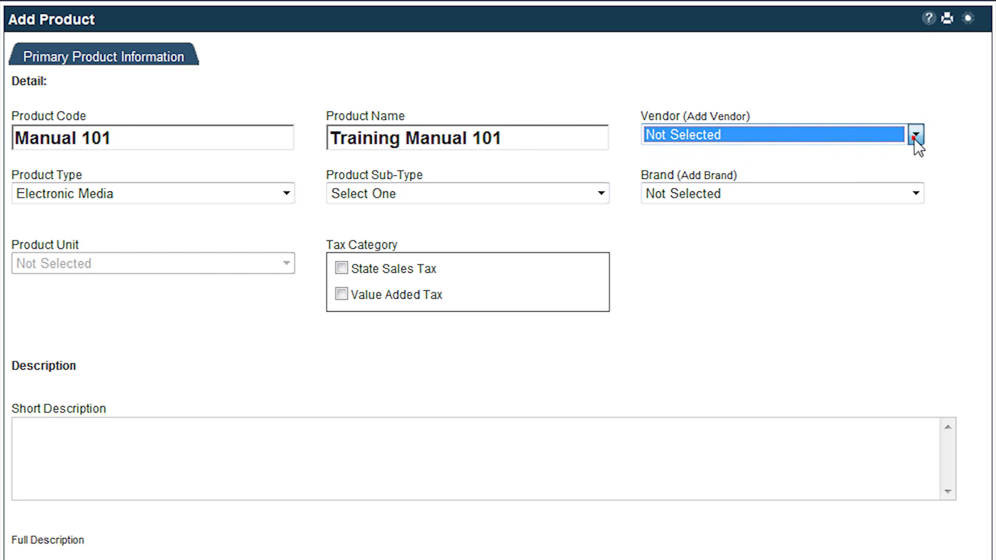
left_click(286, 196)
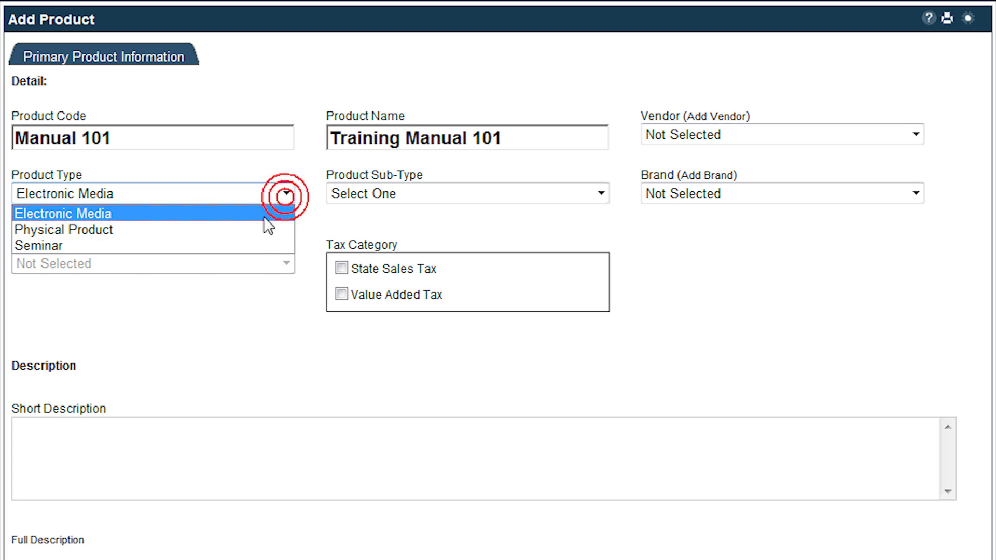
left_click(288, 191)
left_click(601, 193)
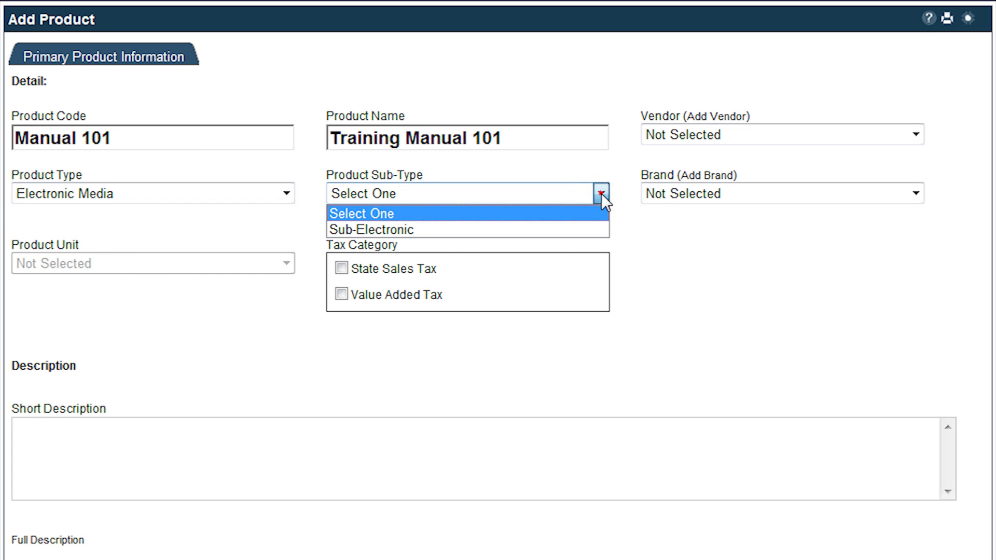
left_click(445, 229)
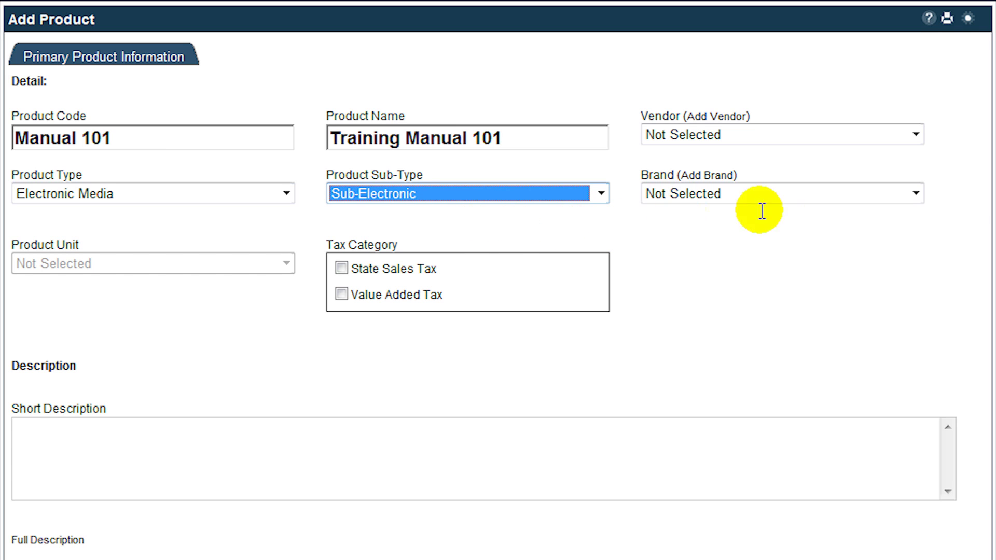
left_click(915, 195)
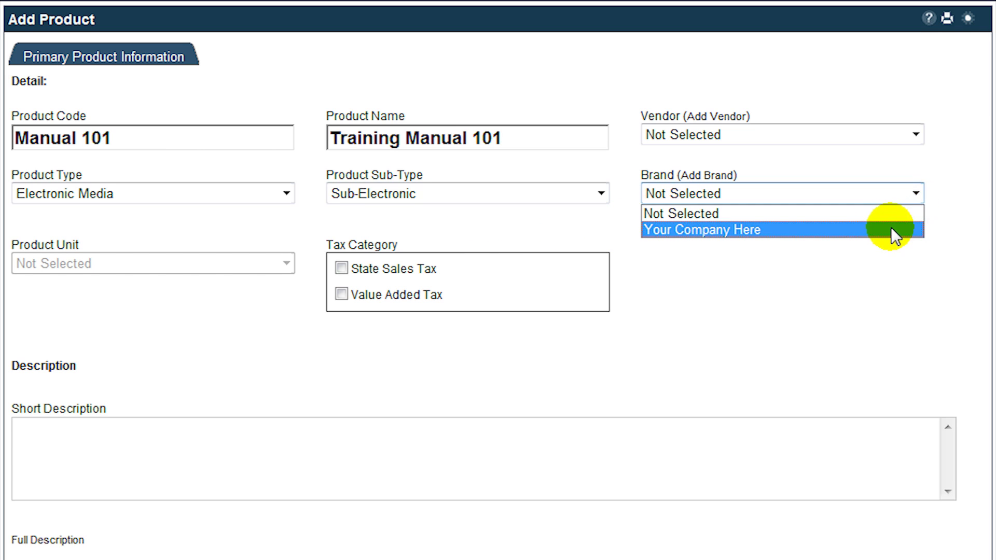
left_click(914, 195)
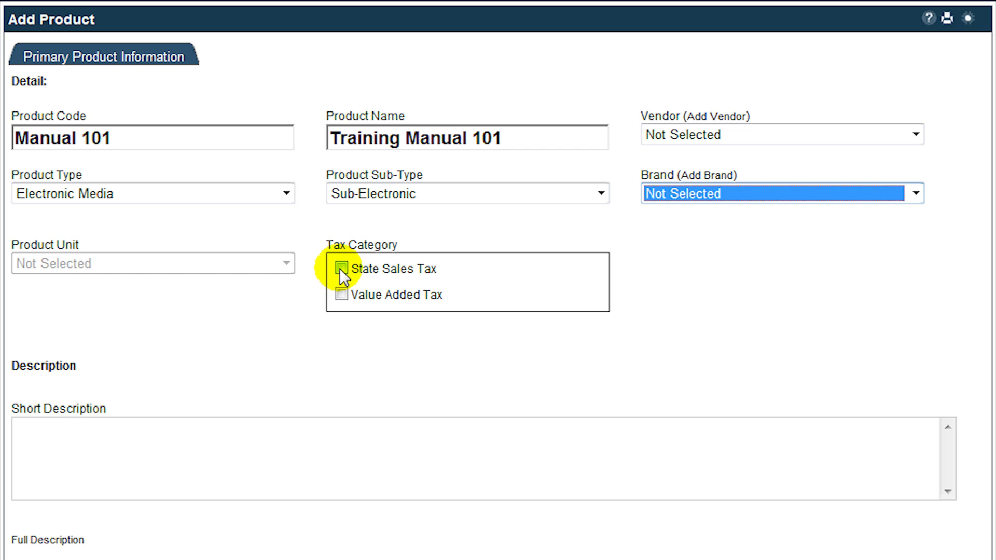
left_click(341, 268)
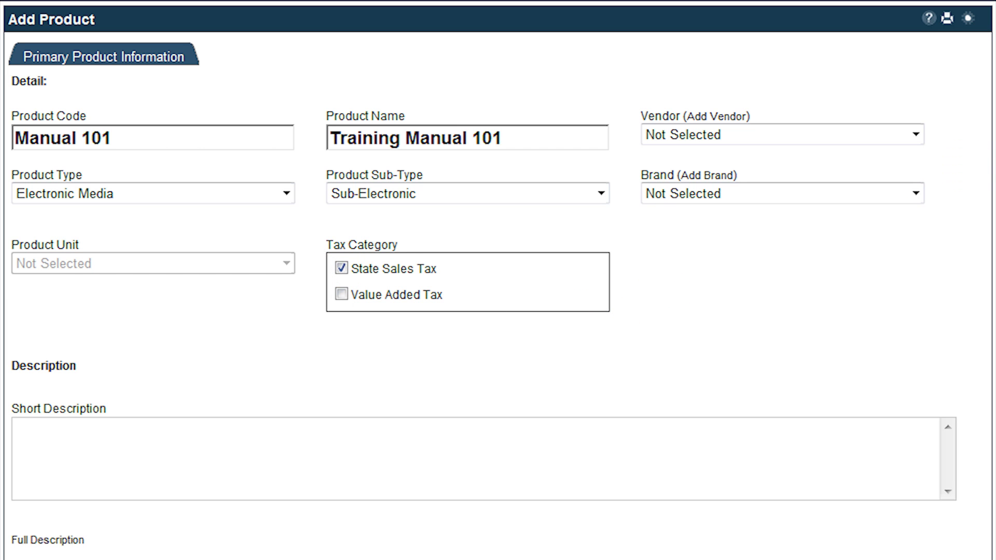
Step: Enter the short description 'Getting Started In The Business'
scroll(980, 259, "down", 7)
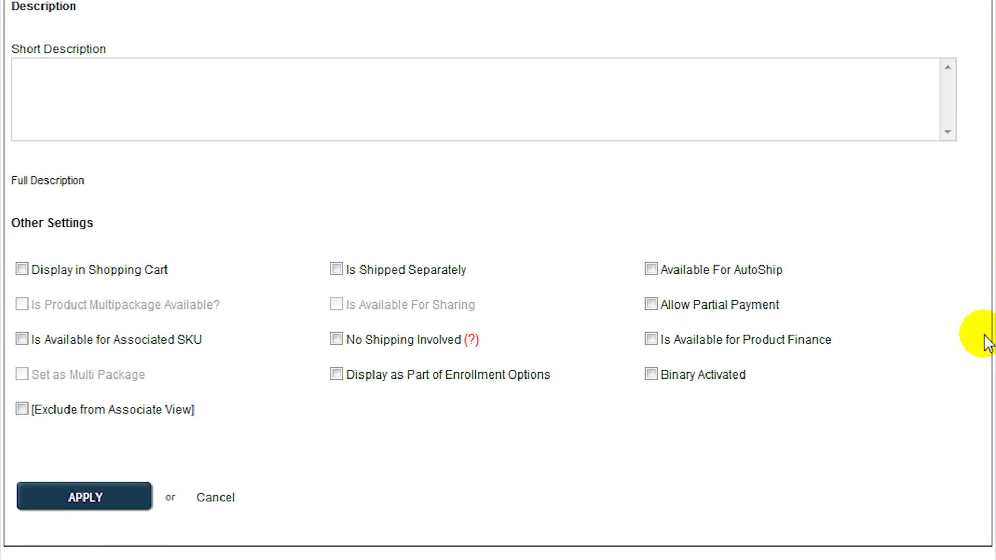
left_click(155, 96)
type("Ge")
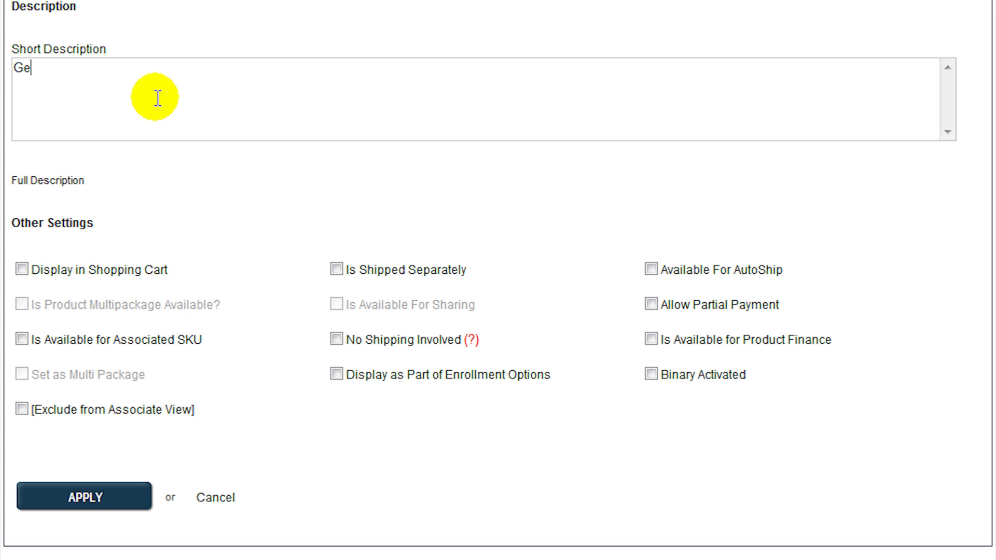
type("tting Started In ")
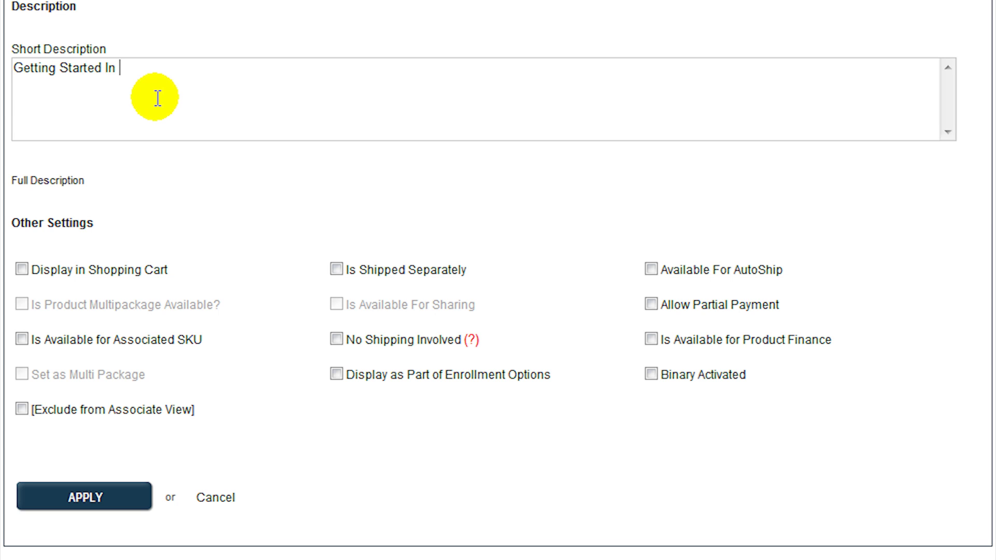
type("The Business")
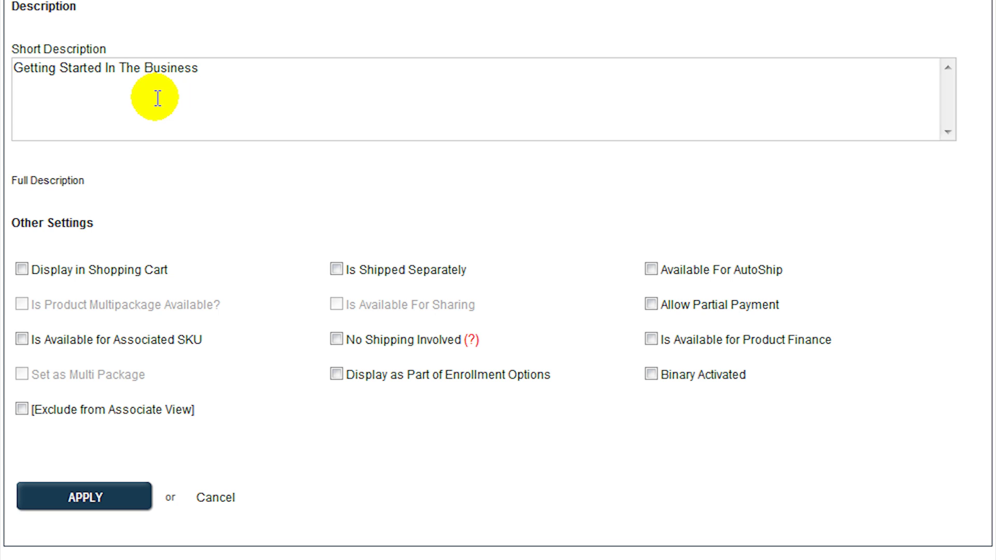
Step: Write the full description 'Enter your feature rich content here', select 'feature rich', and apply the details
left_click(60, 188)
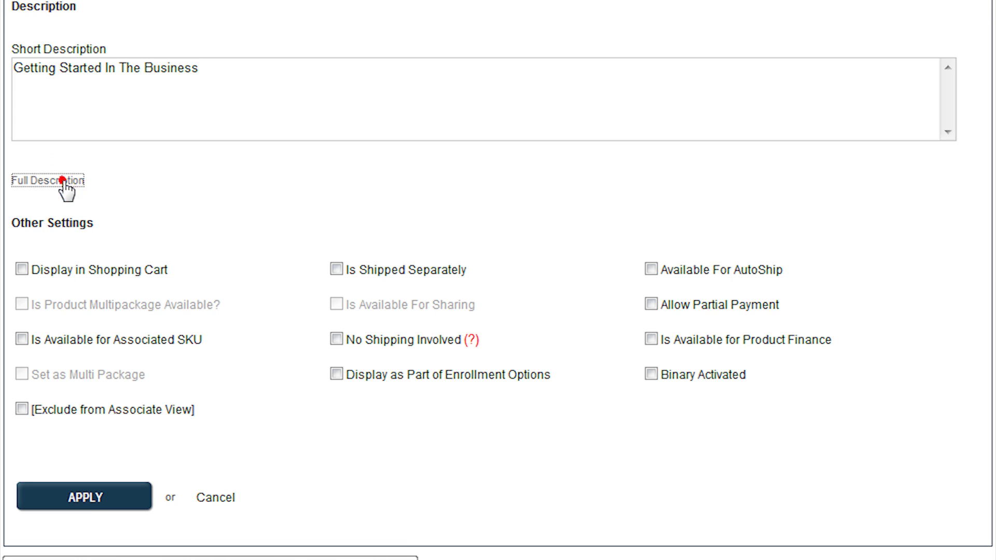
type("Enter your ")
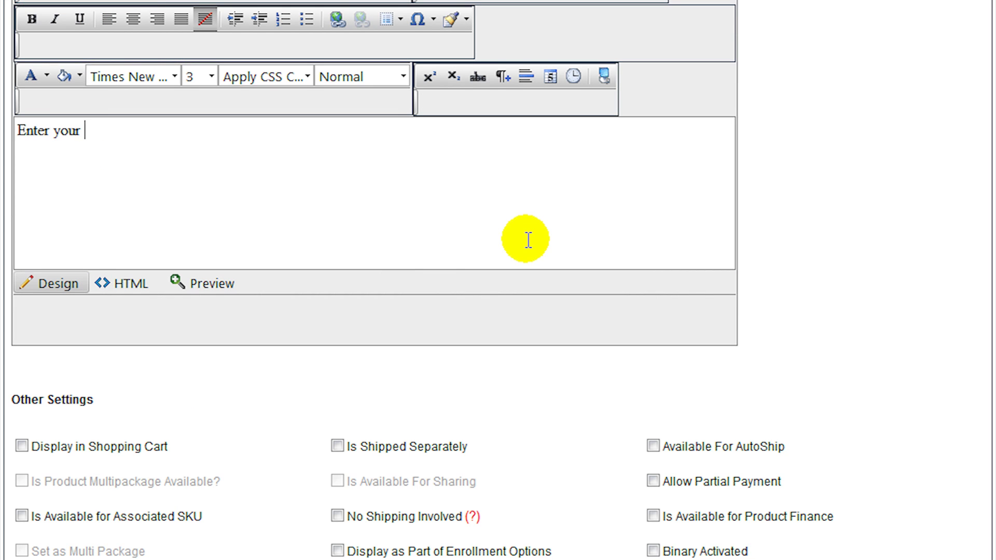
type("feature rich content here")
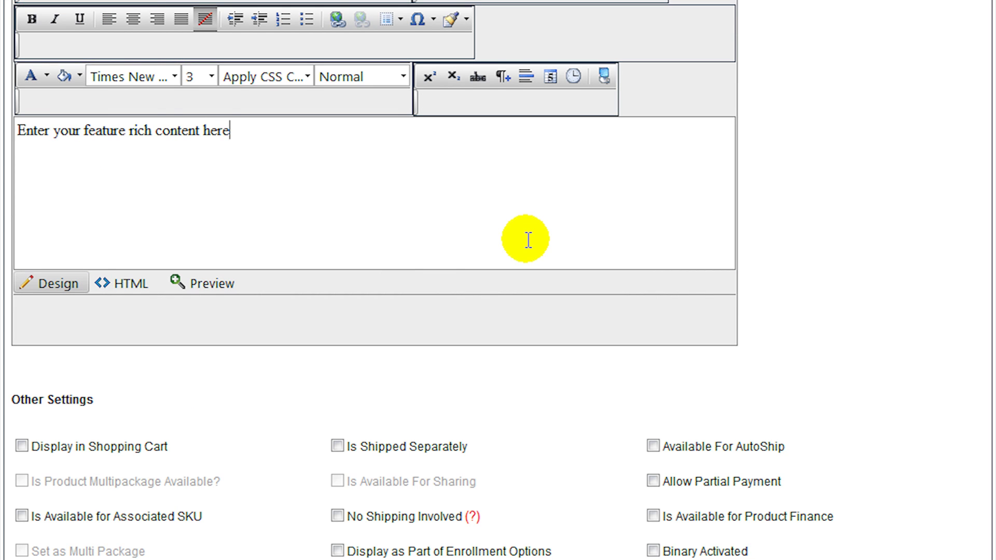
left_click_drag(162, 130, 86, 131)
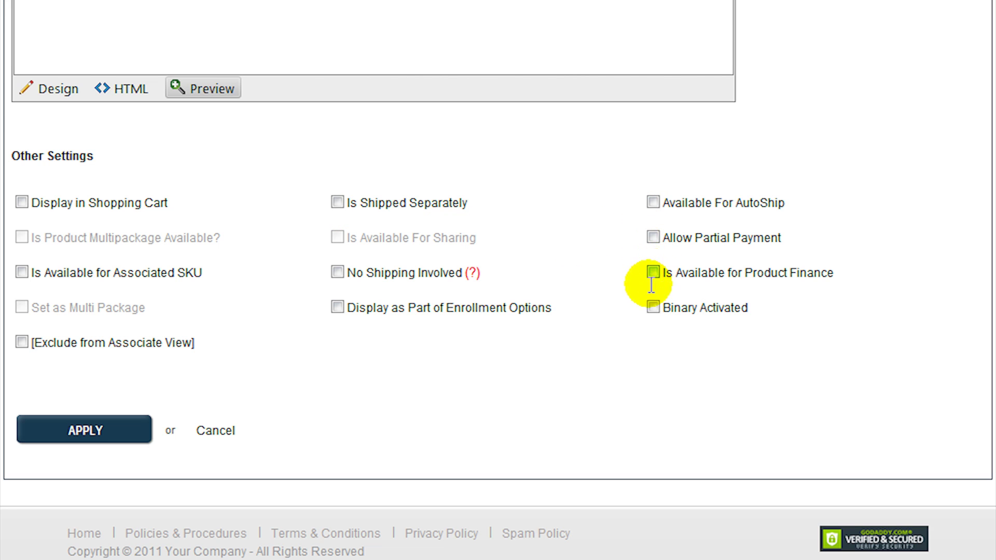
left_click(118, 443)
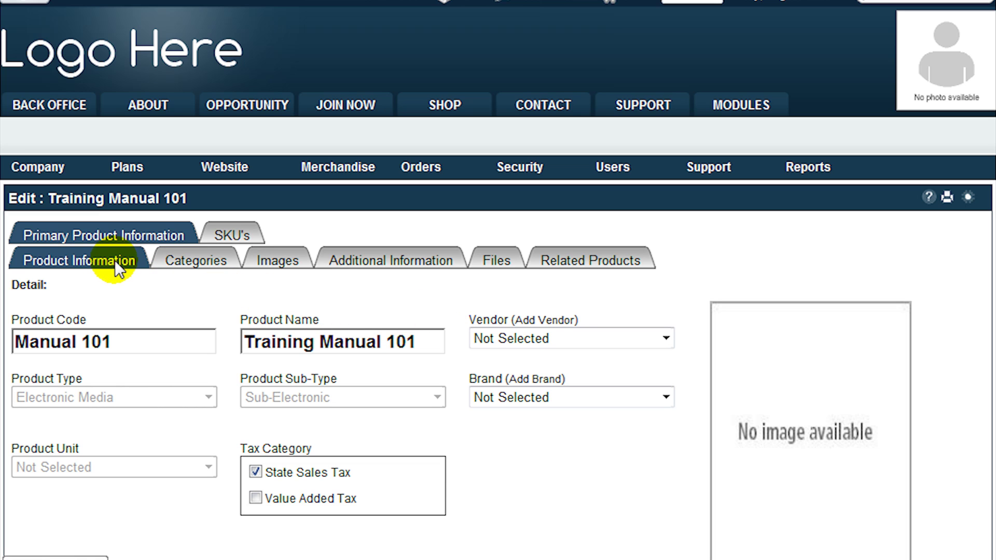
Step: Review Training Manual 101's category assignments, then show its Images upload section
left_click(212, 262)
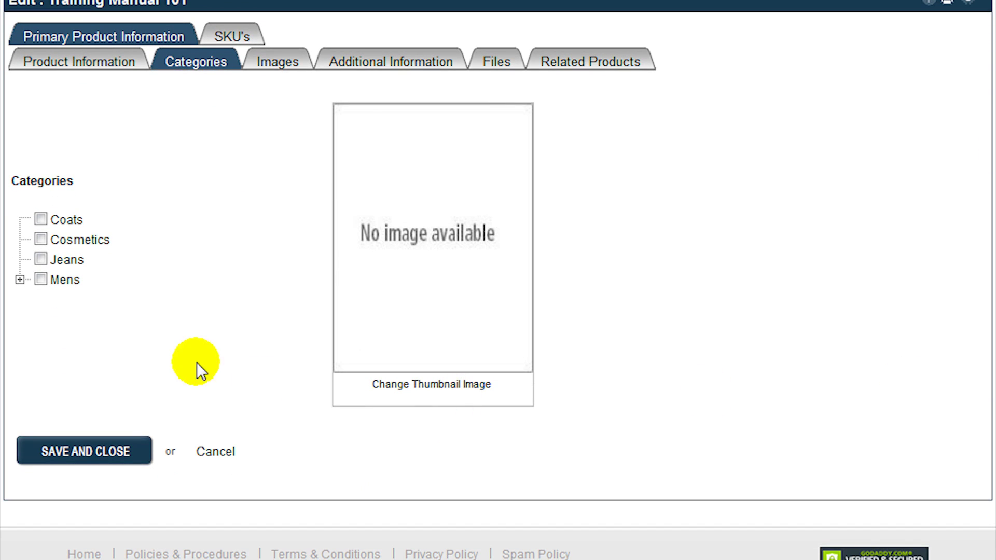
mouse_move(58, 264)
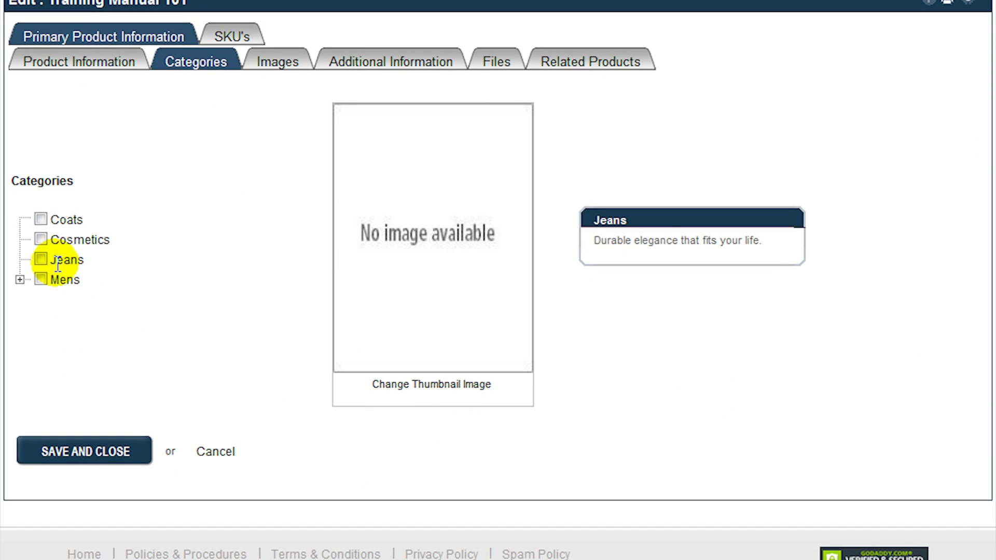
mouse_move(63, 226)
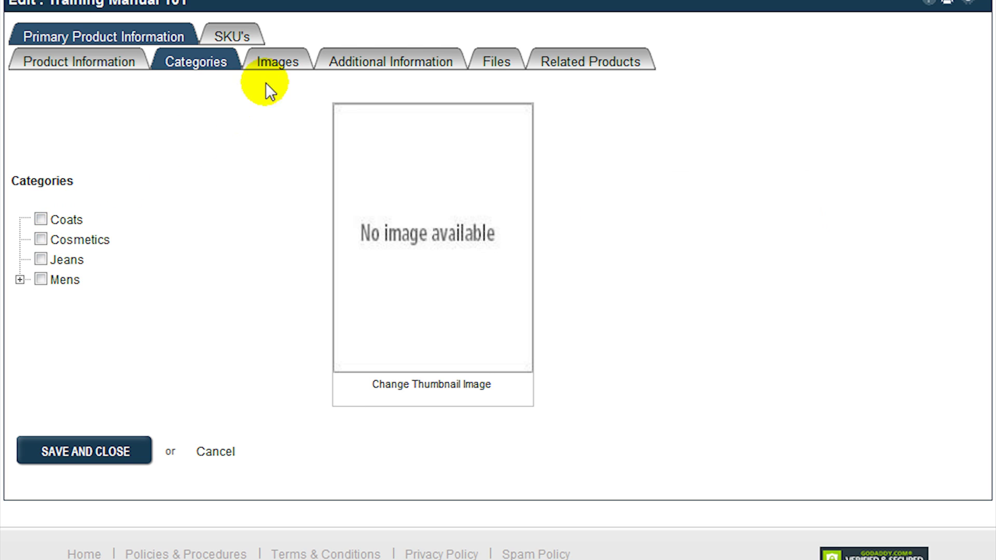
left_click(273, 62)
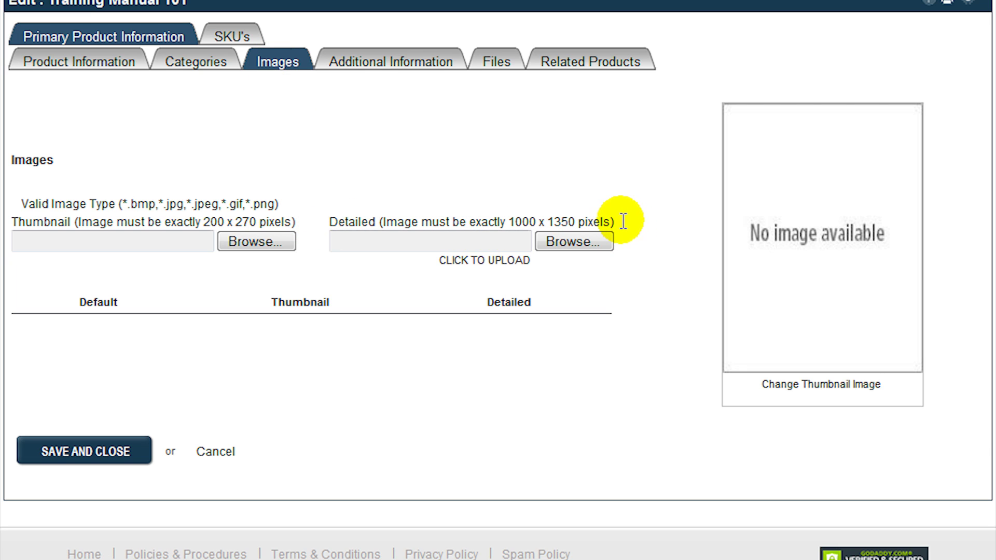
Step: Look through the product's Additional Information, Files and Related Products sections
left_click(398, 61)
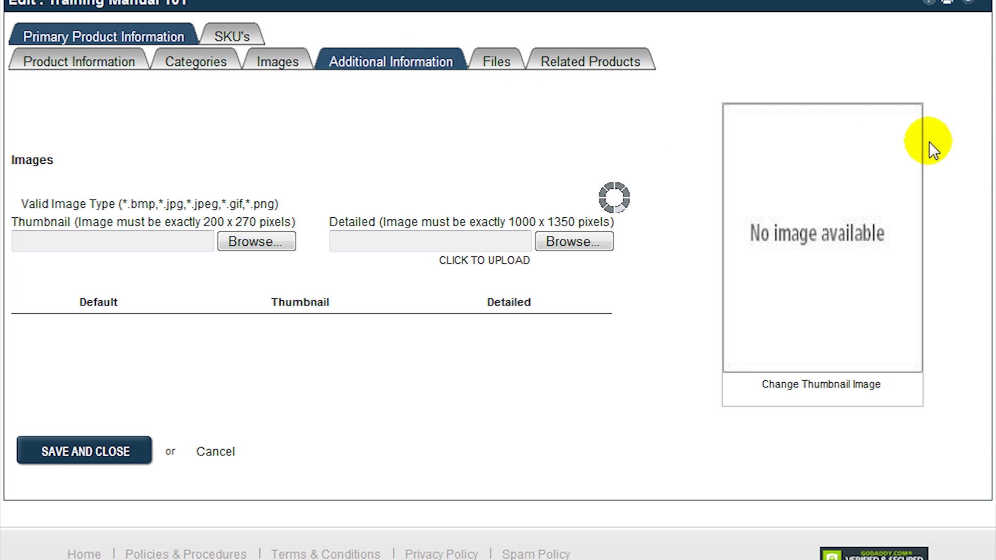
left_click(491, 66)
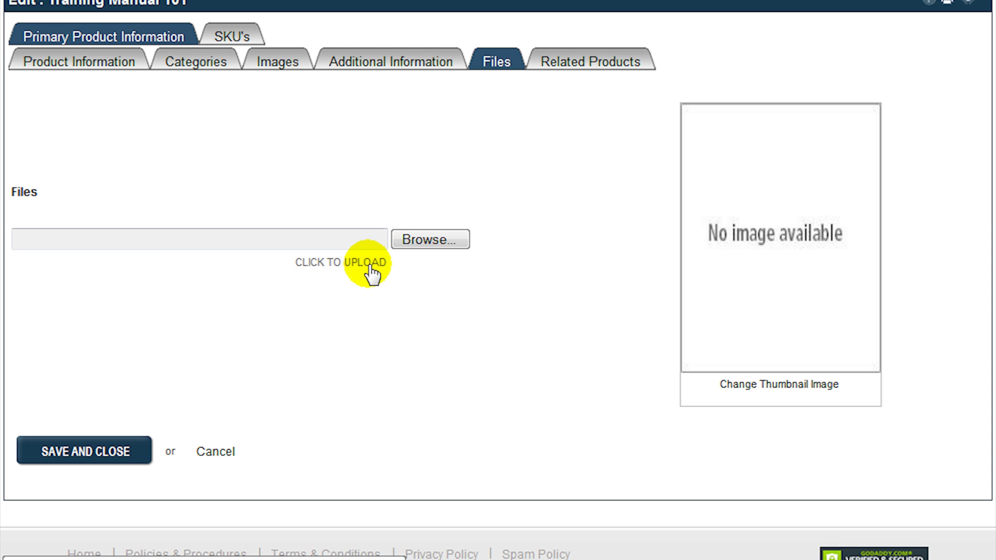
left_click(574, 64)
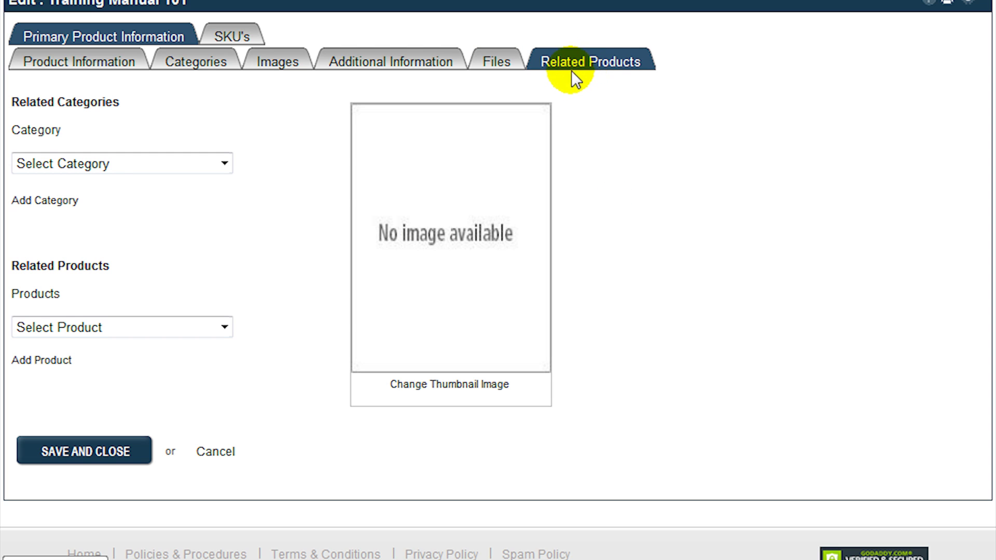
Step: Choose Coats as the related category and add Fall Coat (Demo) as a related product
left_click(223, 163)
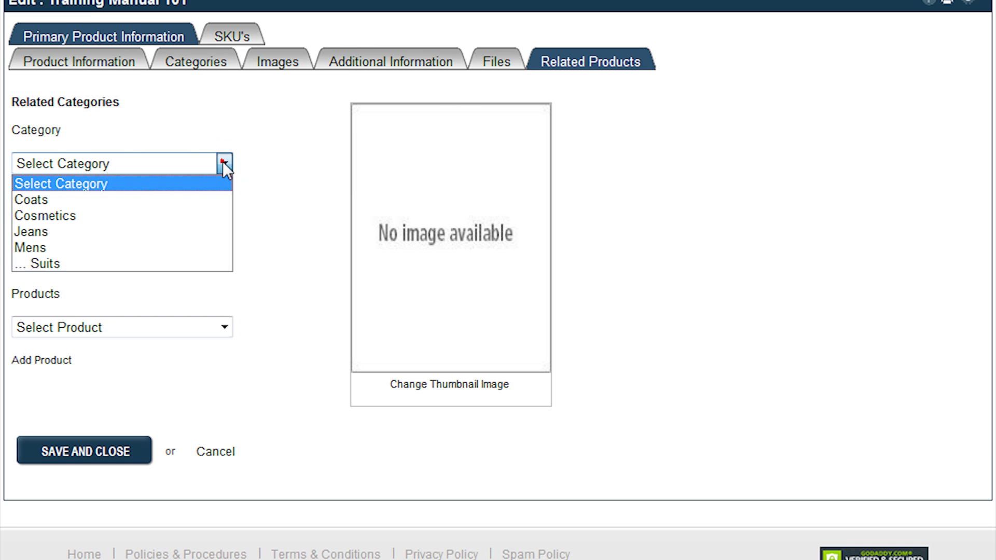
left_click(198, 199)
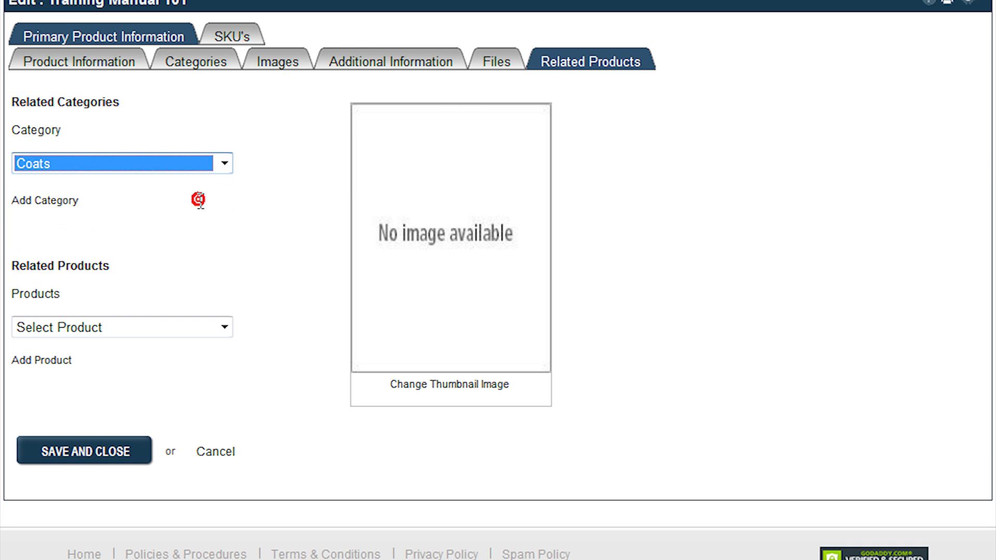
left_click(224, 326)
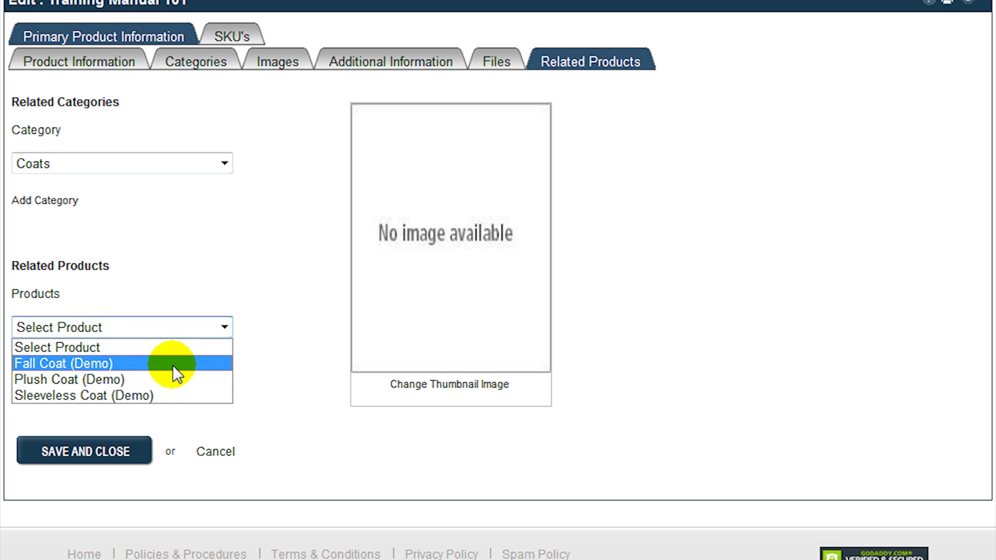
left_click(173, 365)
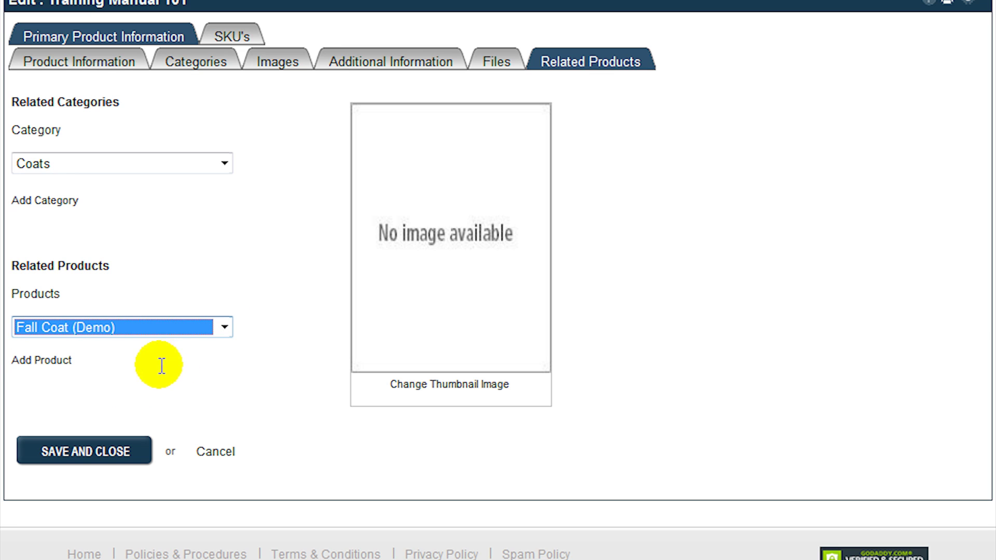
left_click(60, 362)
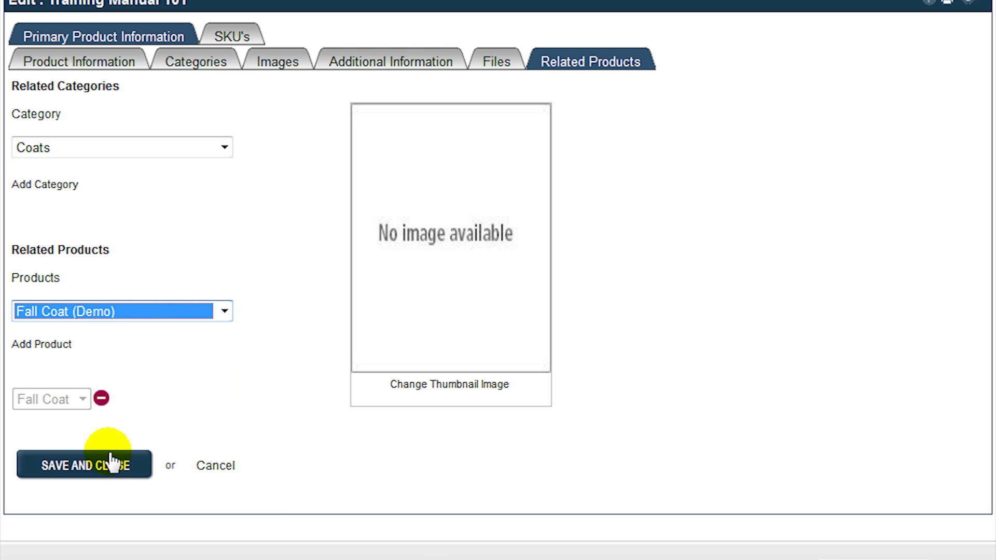
Step: Save and close the product, then show 25 products per page
left_click(103, 470)
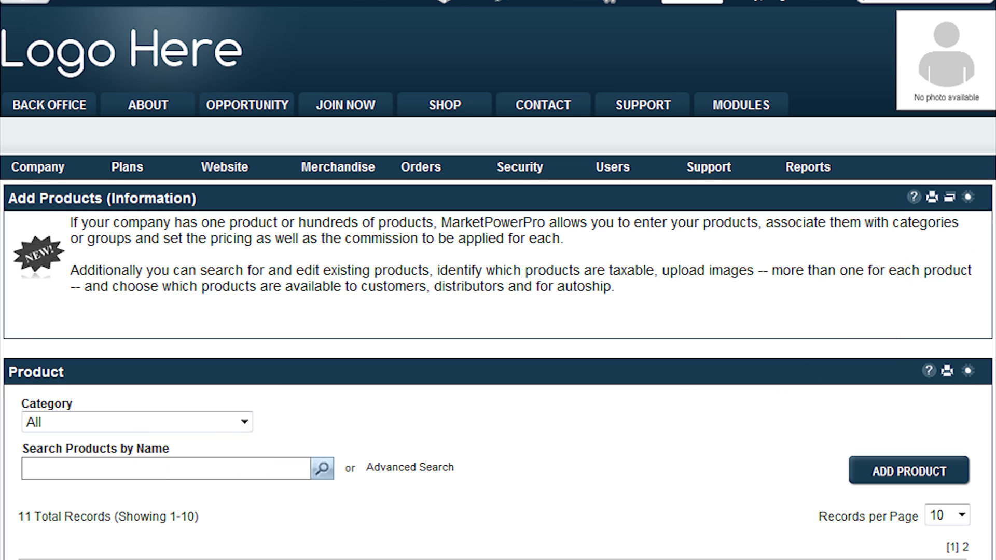
scroll(979, 251, "down", 8)
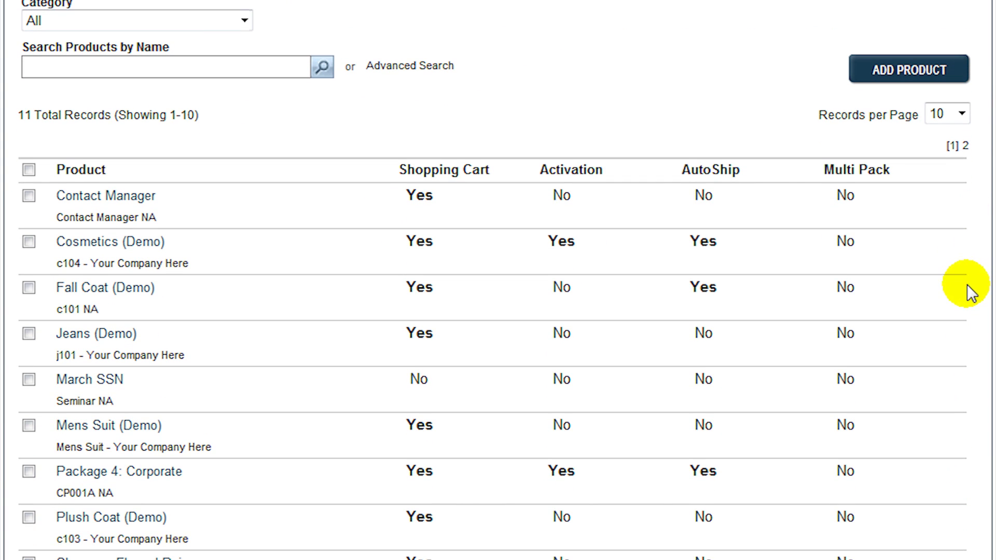
left_click(947, 113)
left_click(949, 149)
Step: Tick Training Manual 101, delete it and confirm, leaving 10 records in the list
scroll(341, 338, "down", 6)
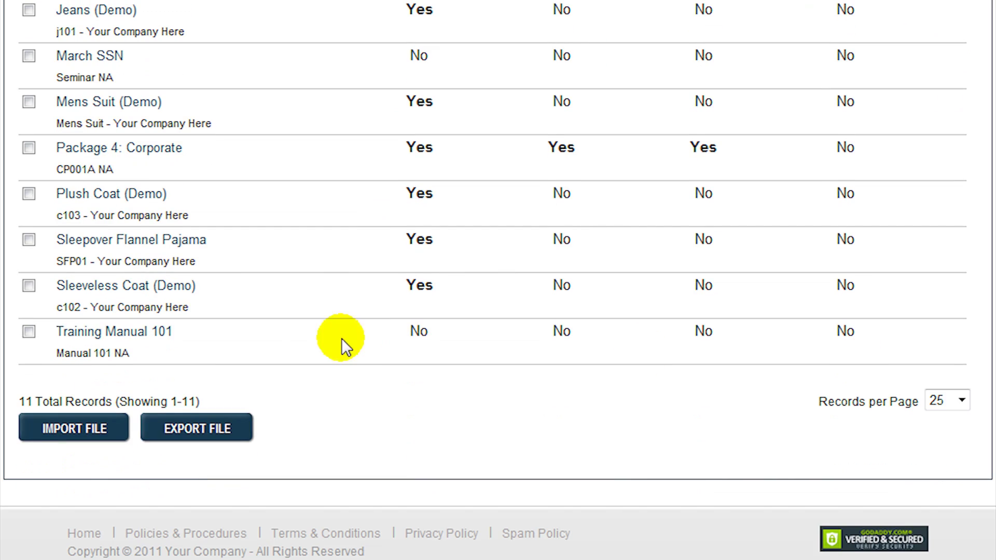
scroll(31, 338, "up", 1)
left_click(29, 348)
scroll(703, 465, "up", 7)
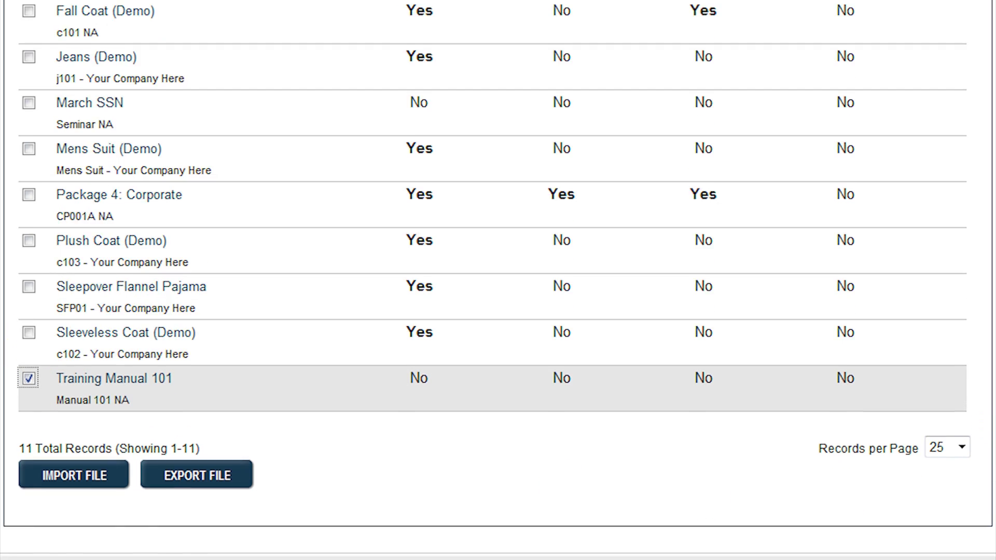
left_click(144, 217)
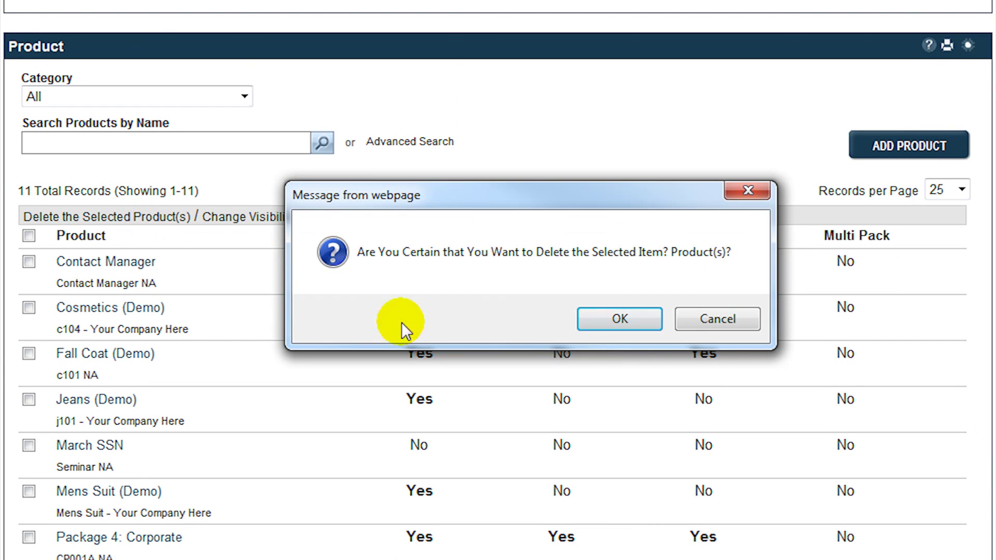
left_click(603, 326)
scroll(987, 369, "down", 5)
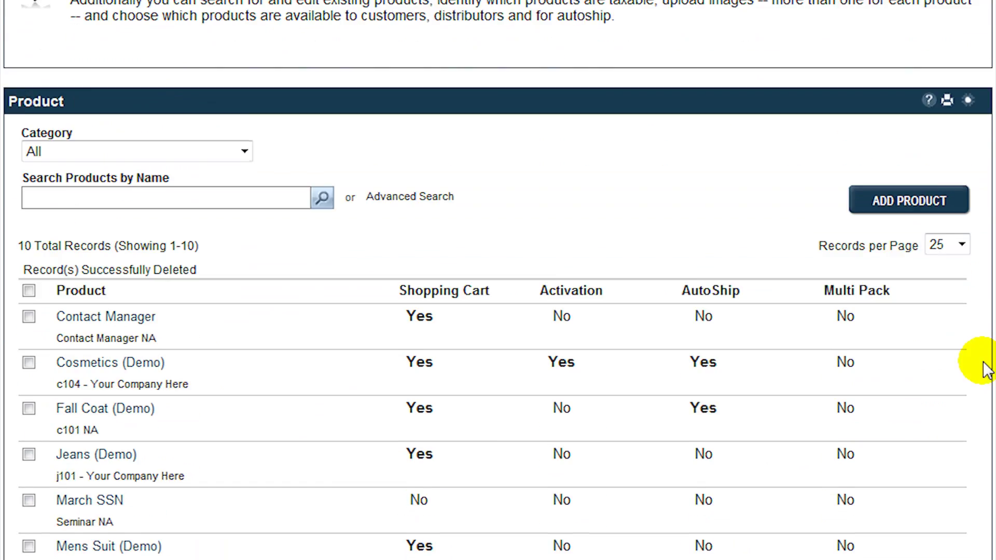